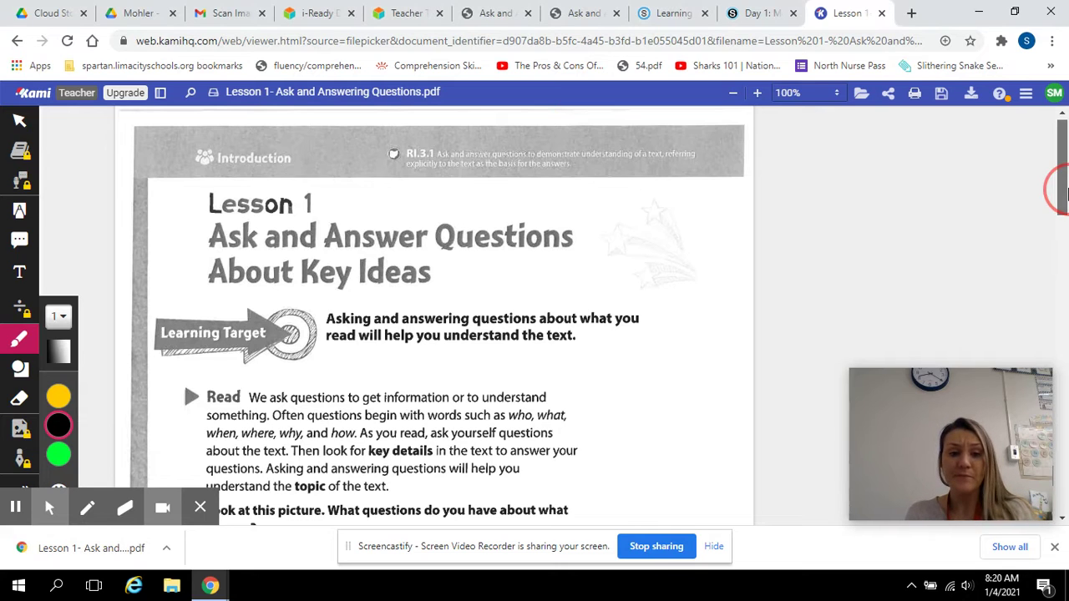
Scroll down the lesson page until the Prairie Dog Homes picture appears below the introduction
drag(1059, 191, 1065, 196)
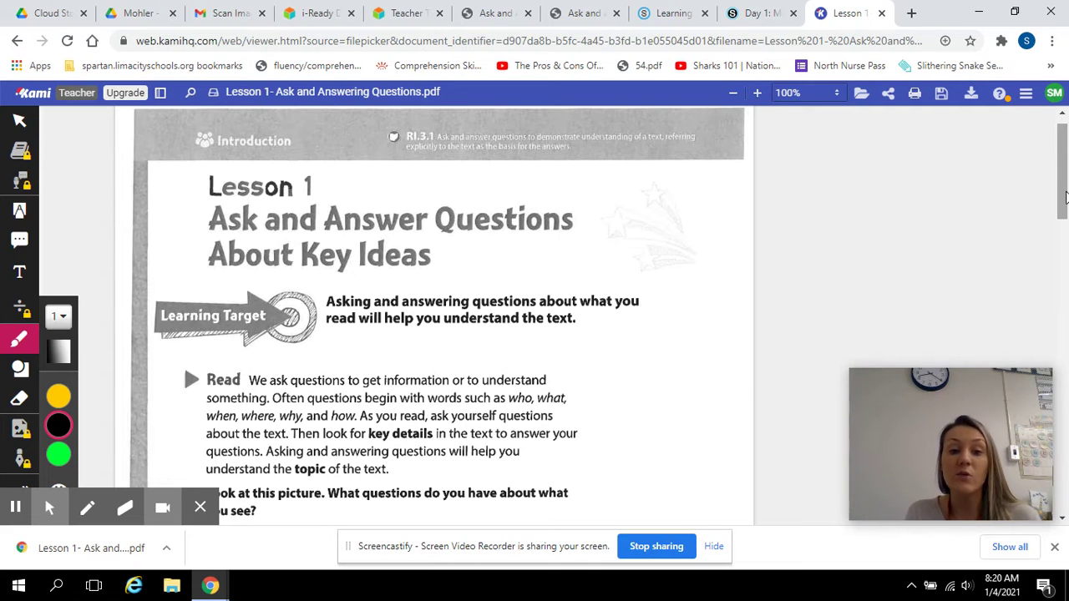
drag(1066, 197, 1066, 211)
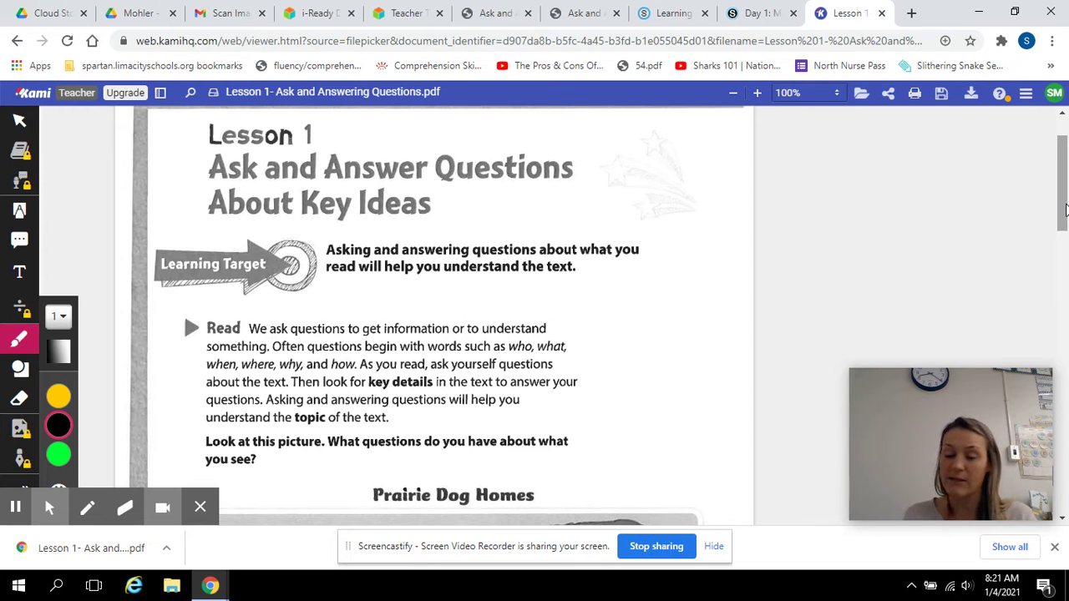
drag(1065, 210, 1065, 284)
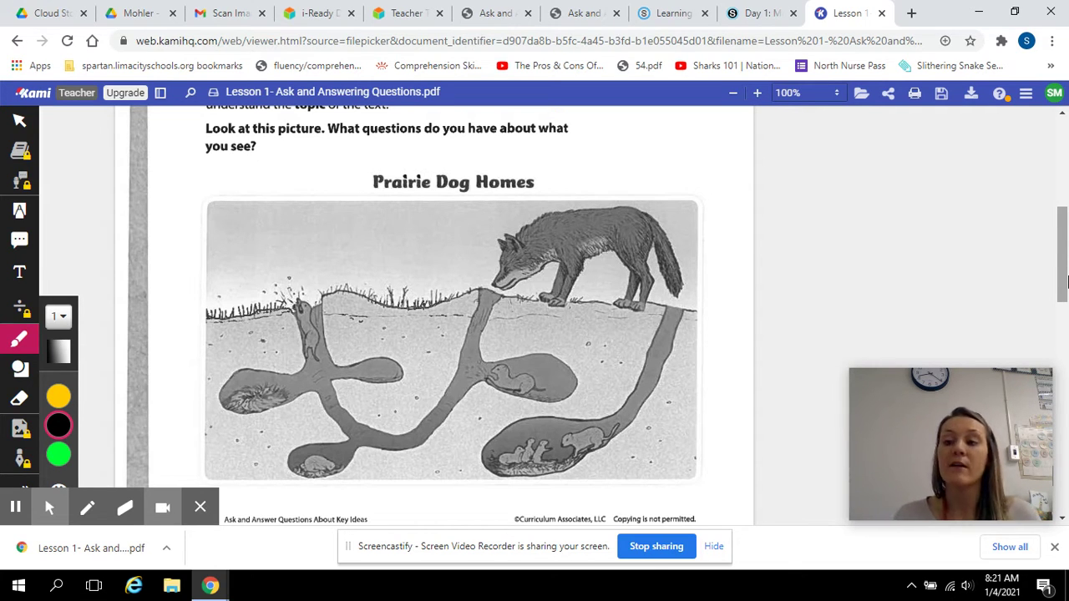
Scroll past the picture to show the Think table with Question, Answer and Key Details columns
drag(1063, 274, 1061, 272)
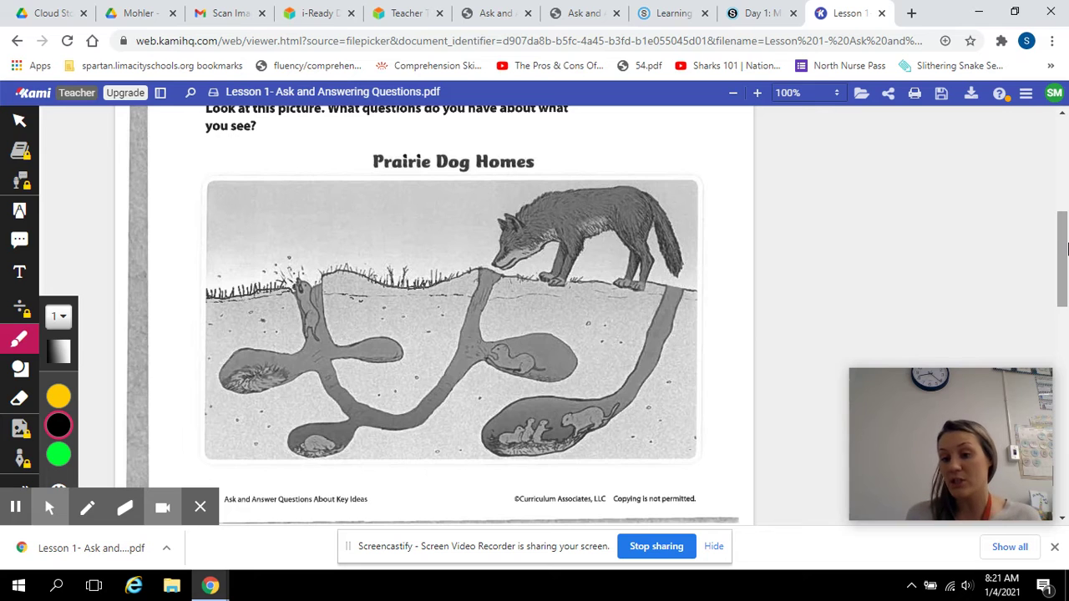
drag(1067, 248, 1067, 200)
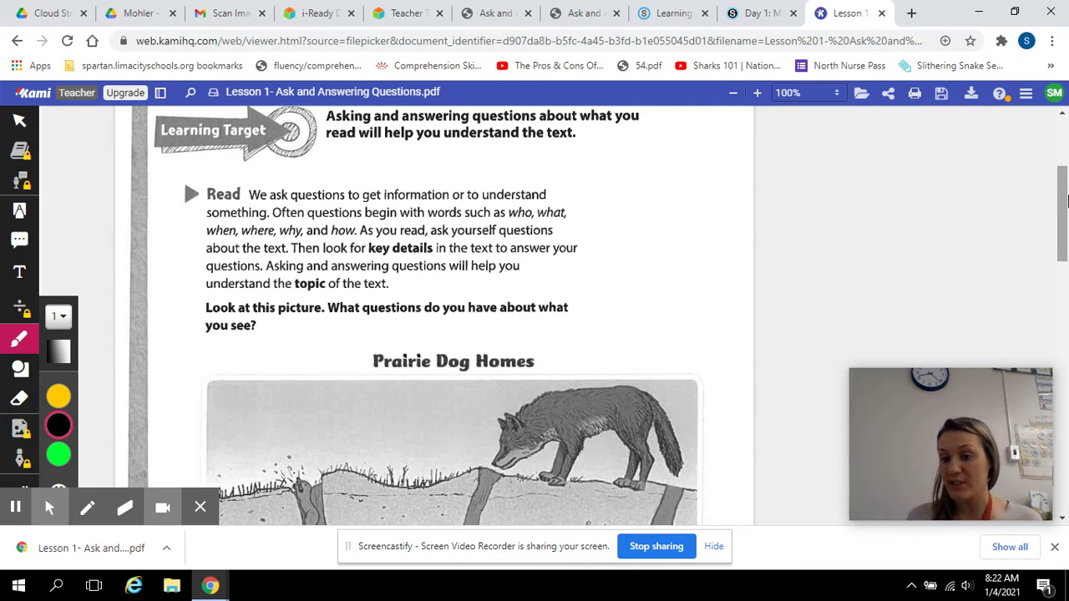
drag(1067, 201, 1066, 361)
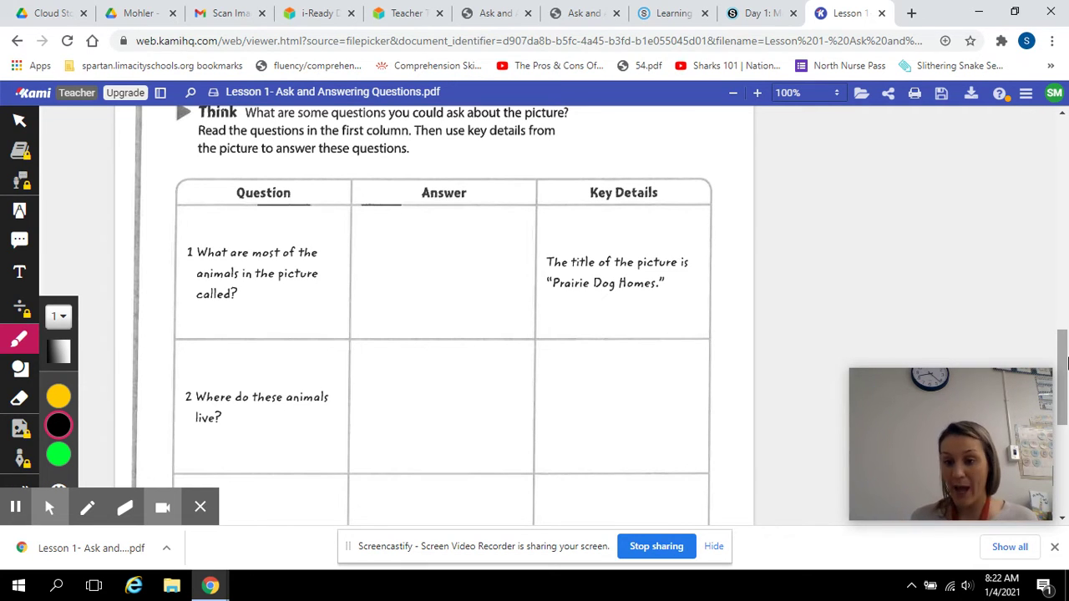
Place a text box in question 1's Answer cell, clearing the mistyped red text
drag(1066, 361, 1067, 354)
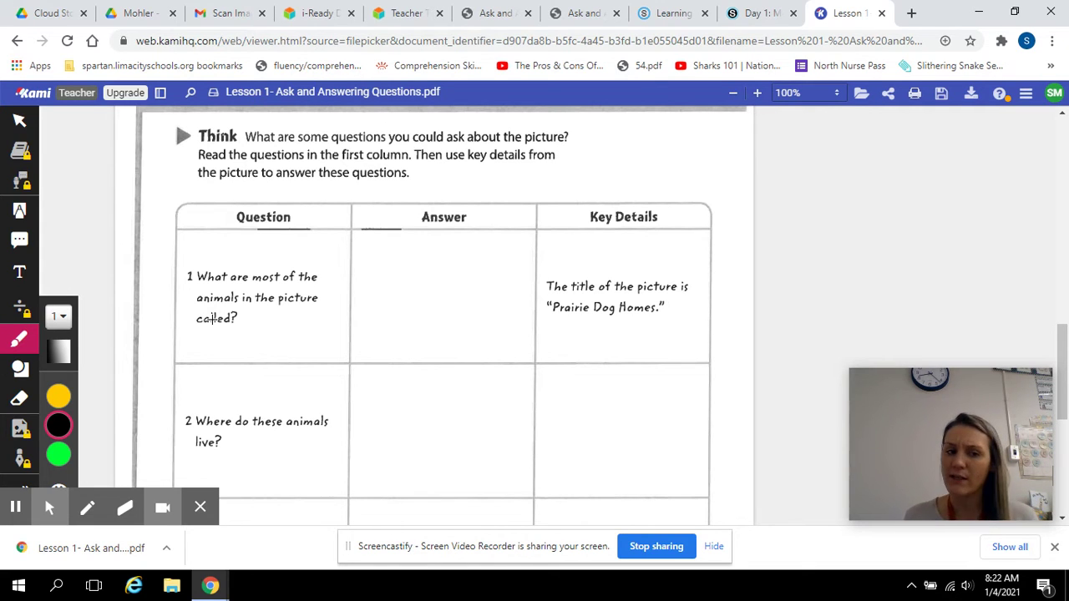
click(19, 272)
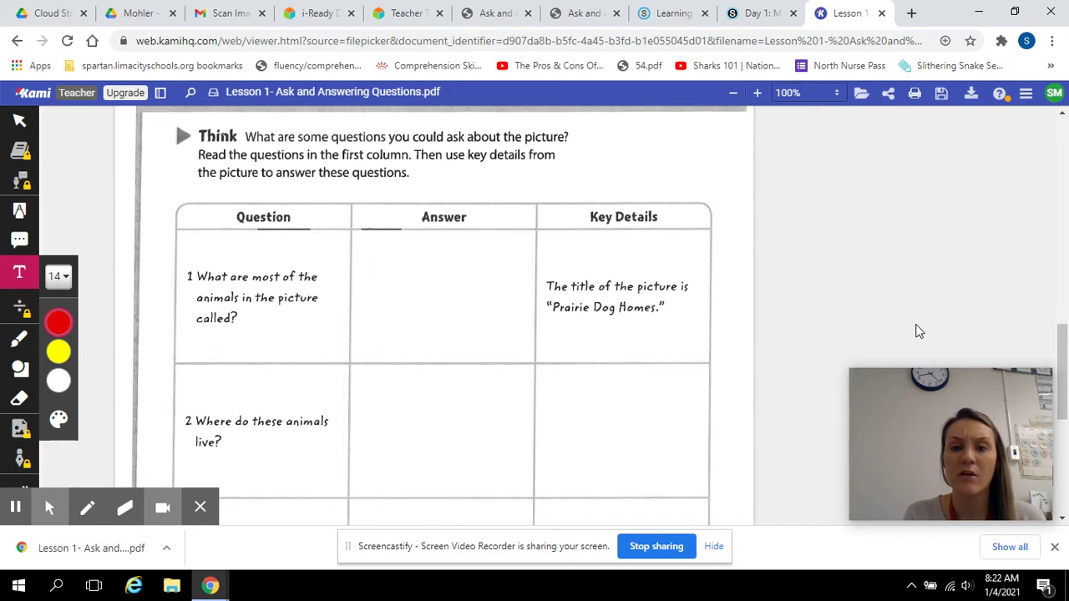
click(381, 263)
click(499, 315)
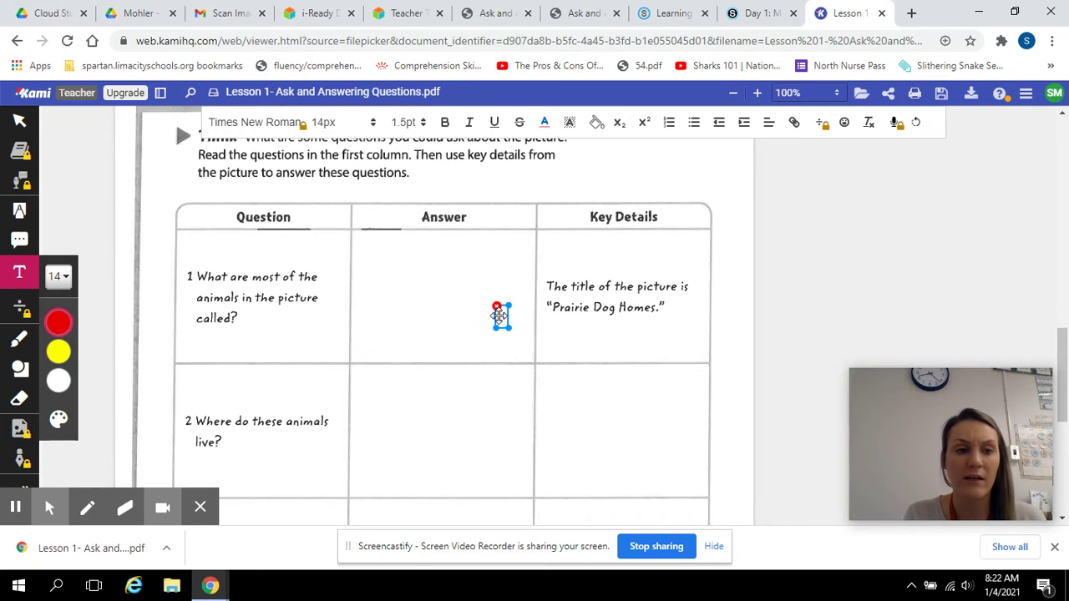
drag(507, 316, 395, 268)
text(The animal)
key(BackSpace)
key(BackSpace)
key(BackSpace)
key(BackSpace)
key(BackSpace)
key(BackSpace)
key(BackSpace)
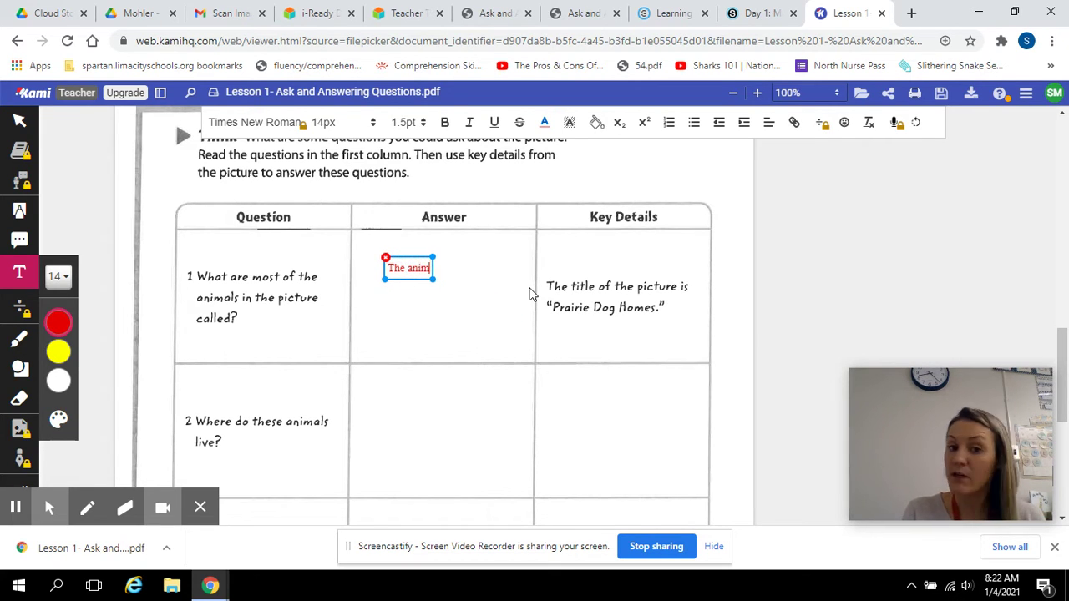
key(BackSpace)
key(BackSpace)
key(BackSpace)
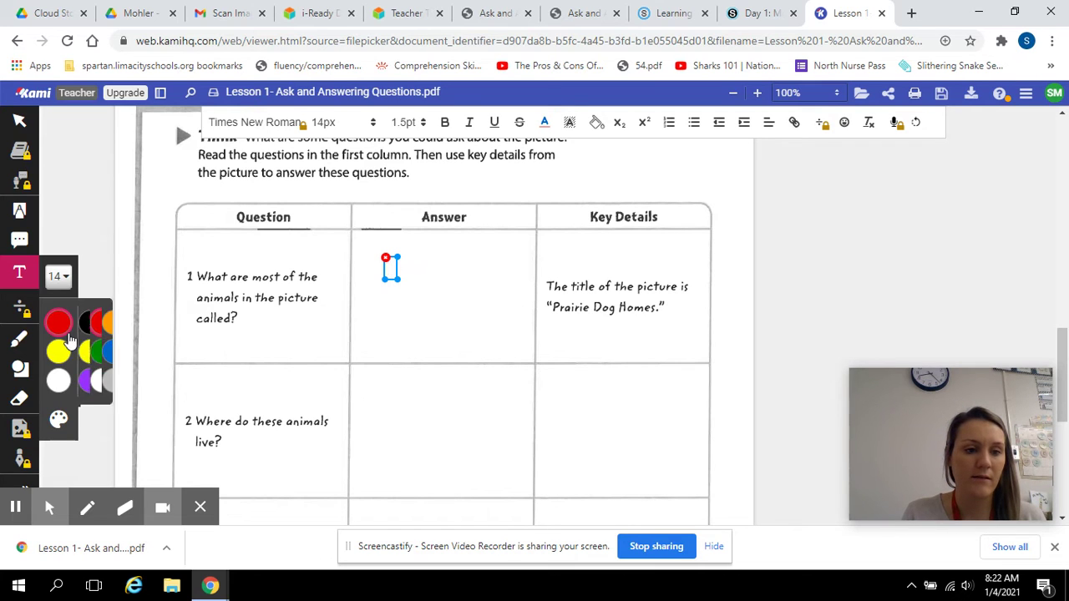
In black, type 'The animals shown mostly in this picture are called ________.' and position it
click(98, 322)
text(The animals)
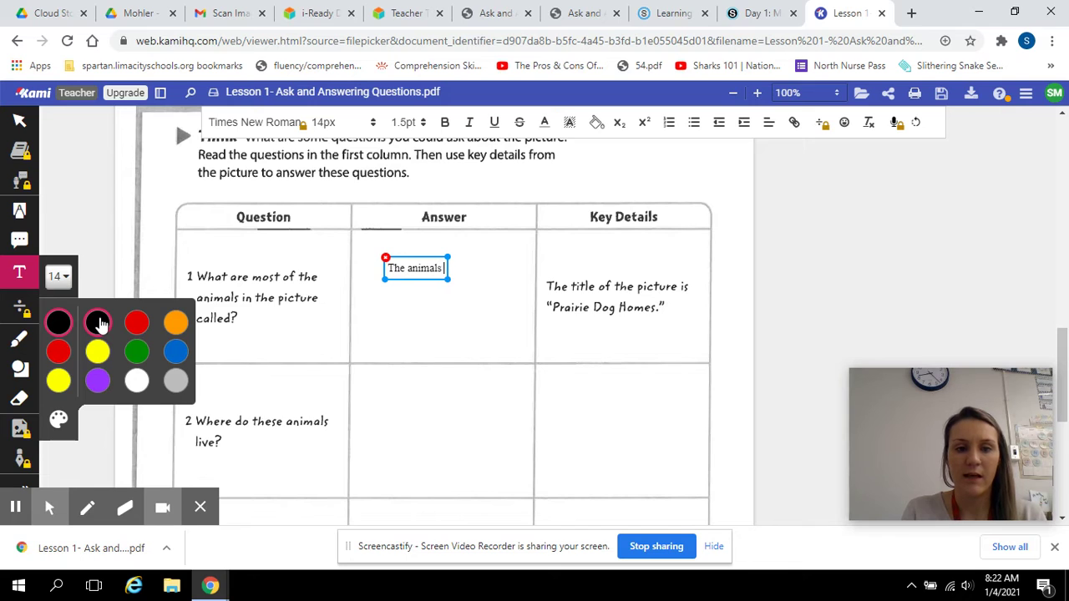
text( prair)
key(BackSpace)
key(BackSpace)
key(BackSpace)
key(BackSpace)
key(BackSpace)
text(shown mostly in)
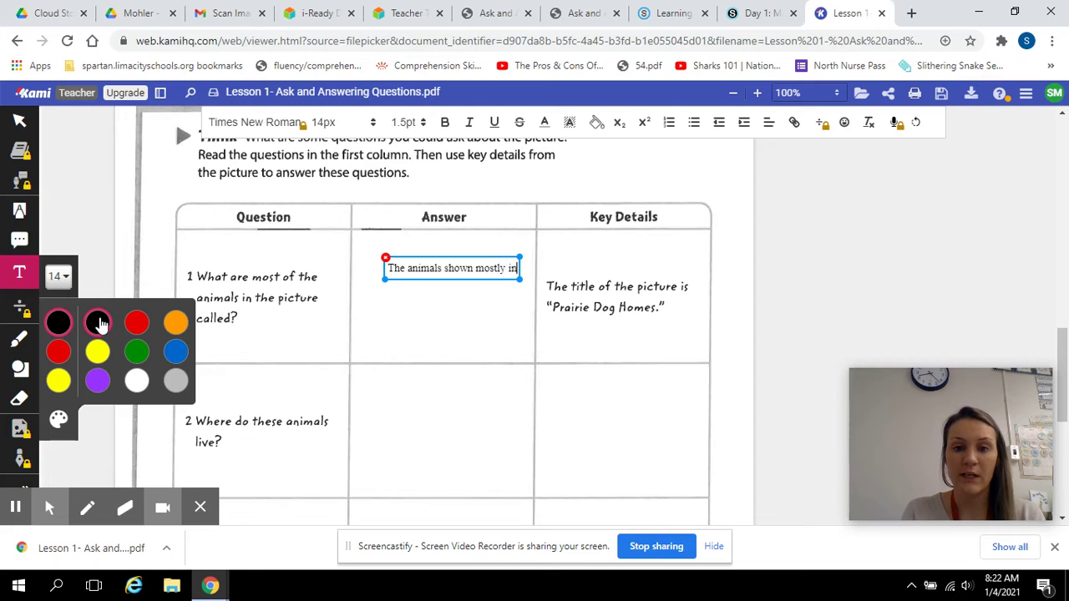
text( this picture a)
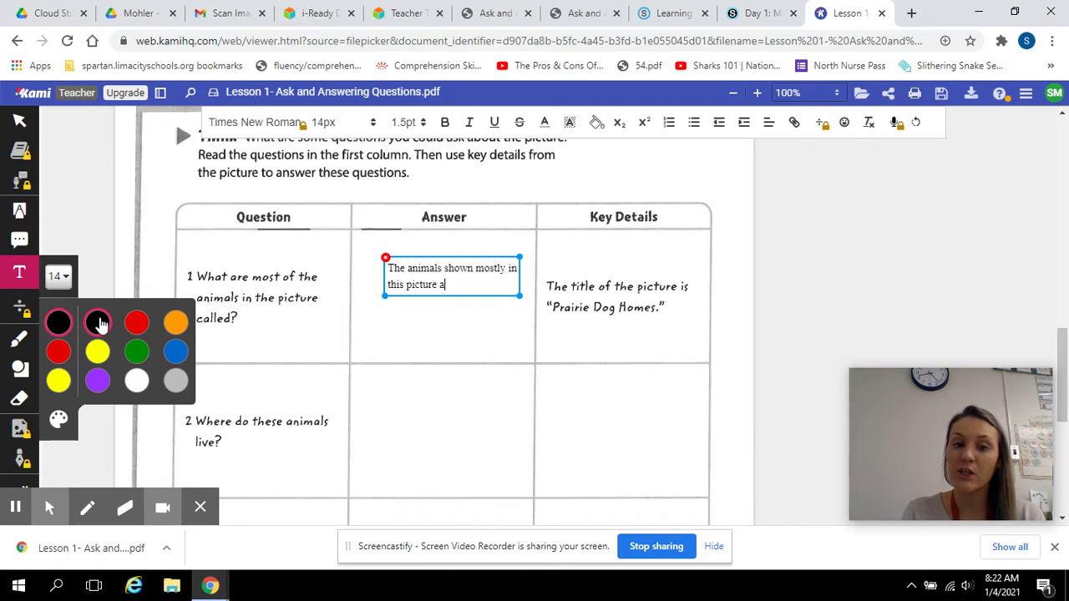
text(re called _____)
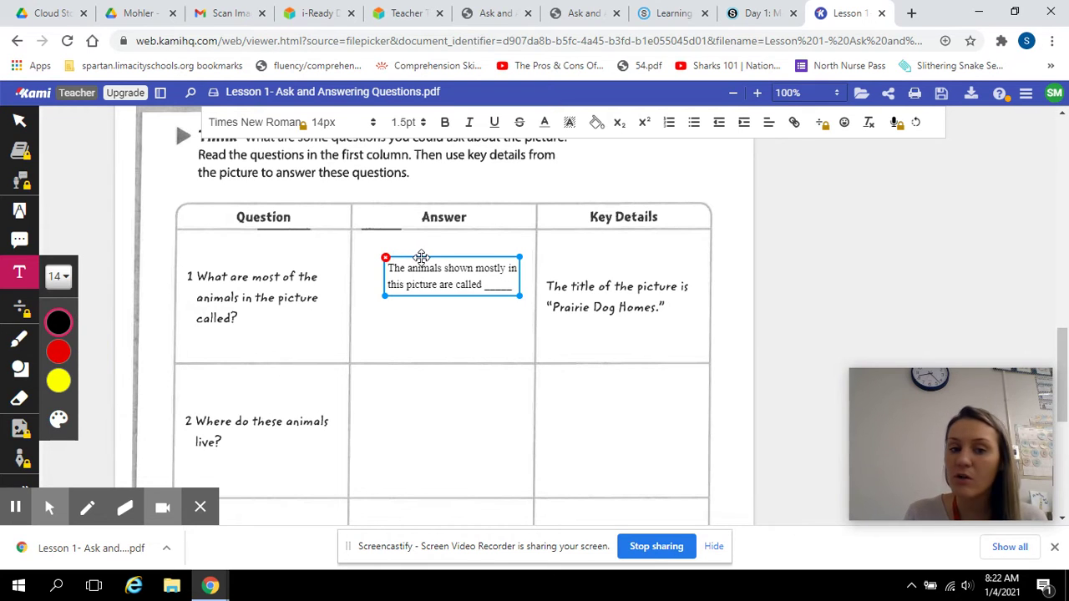
drag(420, 255, 397, 254)
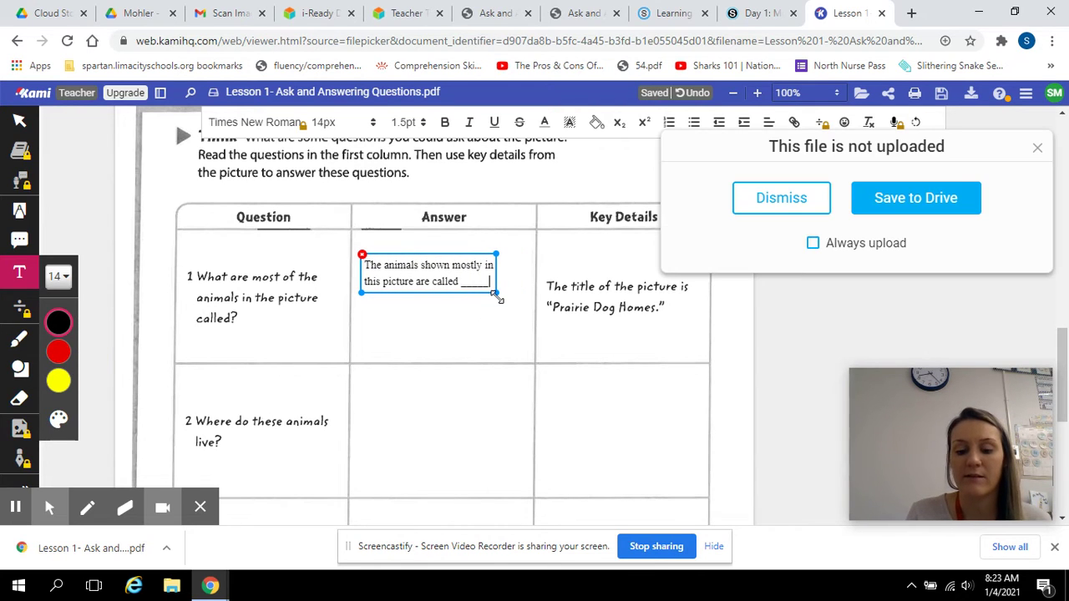
text(_____)
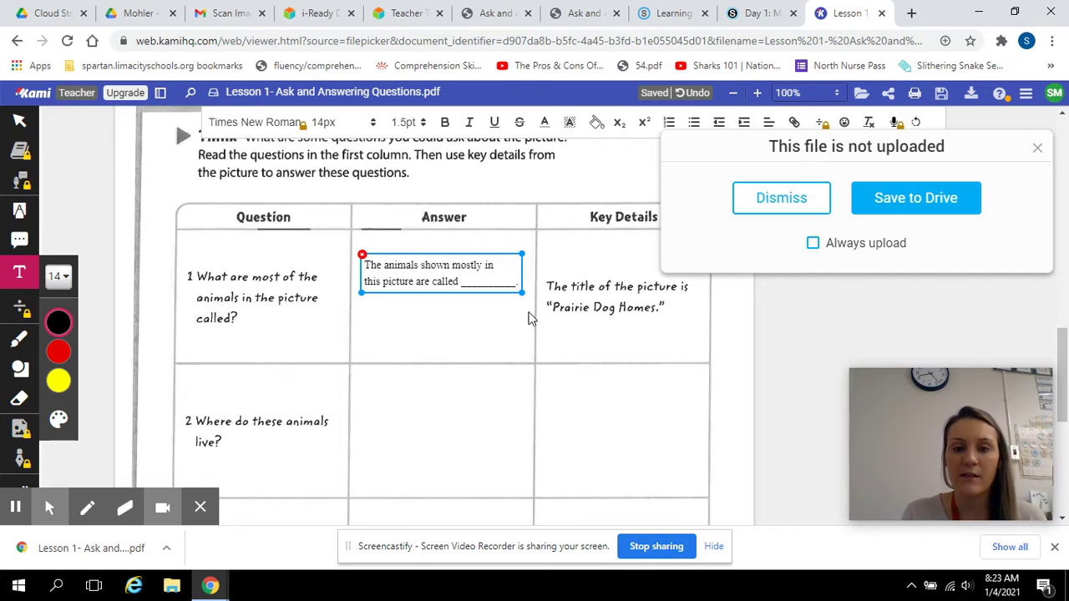
drag(495, 253, 498, 273)
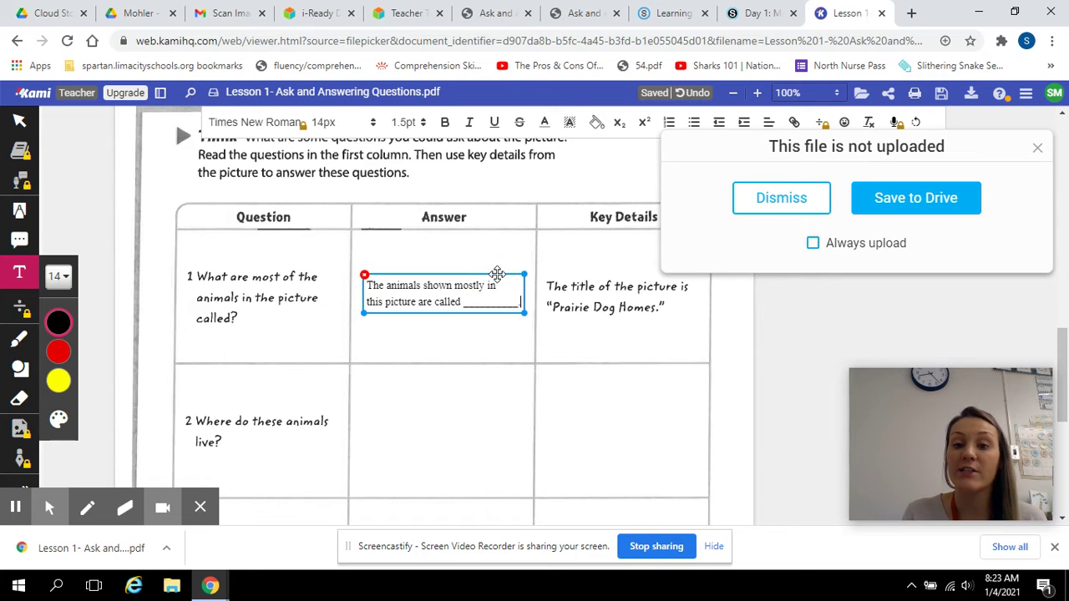
Dismiss the 'This file is not uploaded' notice and scroll back to the question table
click(782, 199)
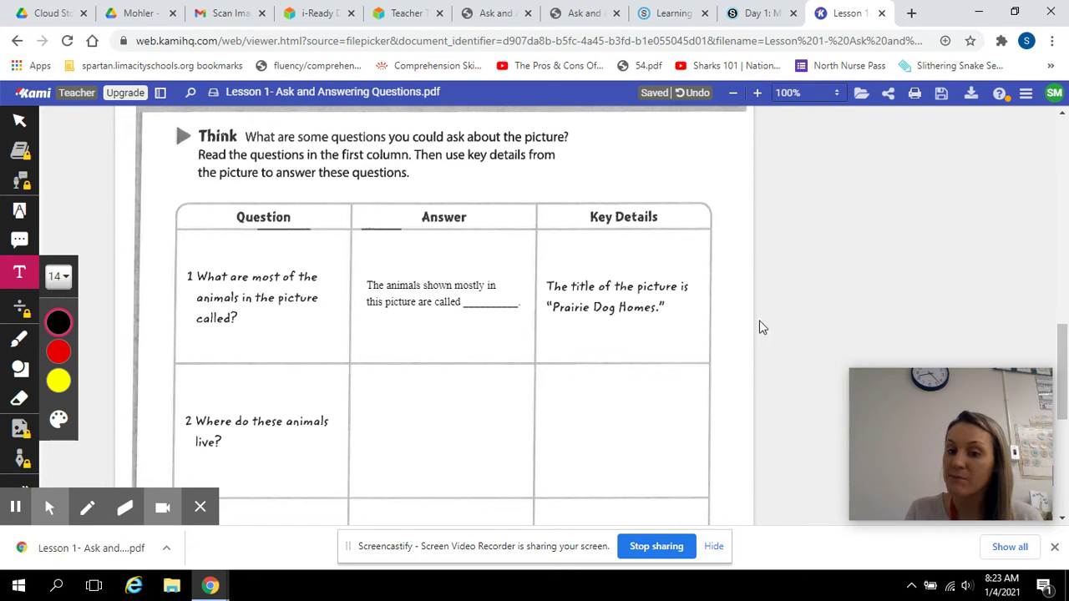
mouse_move(1065, 350)
mouse_down()
mouse_move(1062, 313)
mouse_move(1060, 353)
mouse_up()
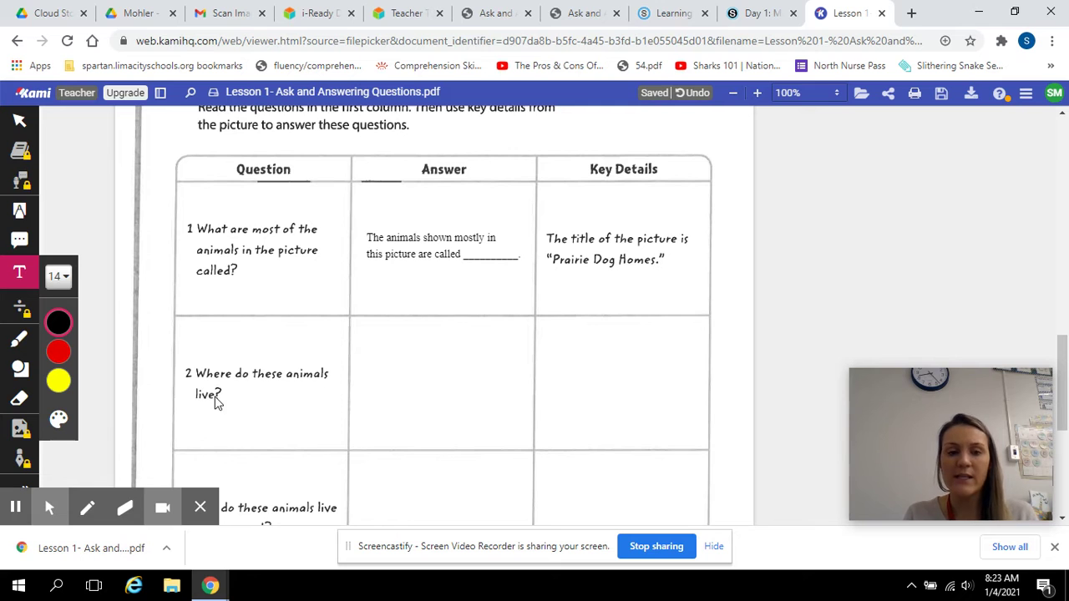
drag(1065, 355, 1066, 229)
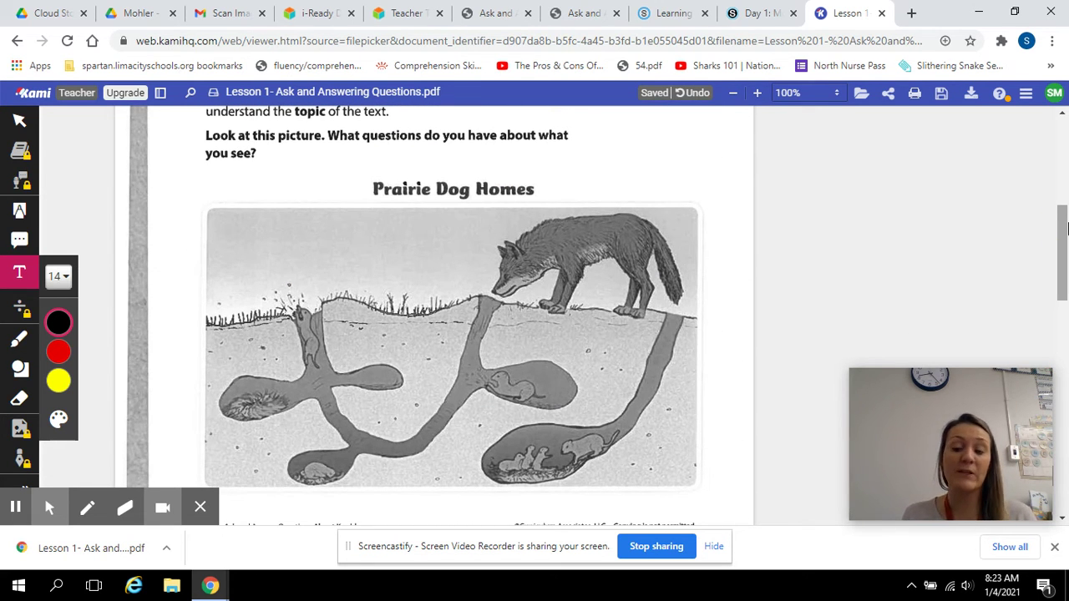
scroll(1066, 227, down, 7)
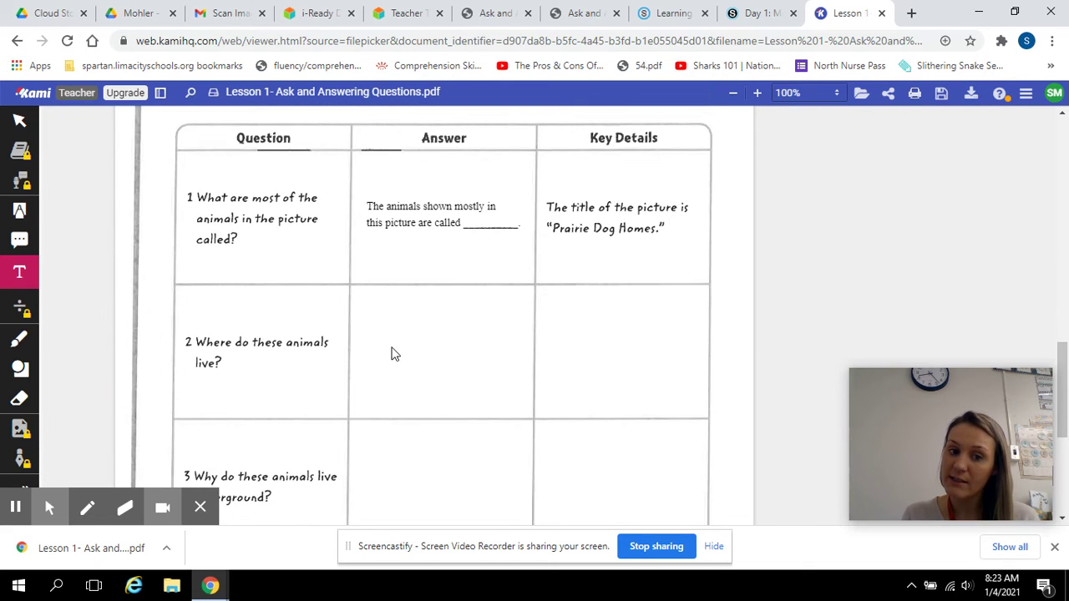
Type 'These animals live underground.' in row 2's Answer cell and nudge it into place
click(365, 318)
text(These ani)
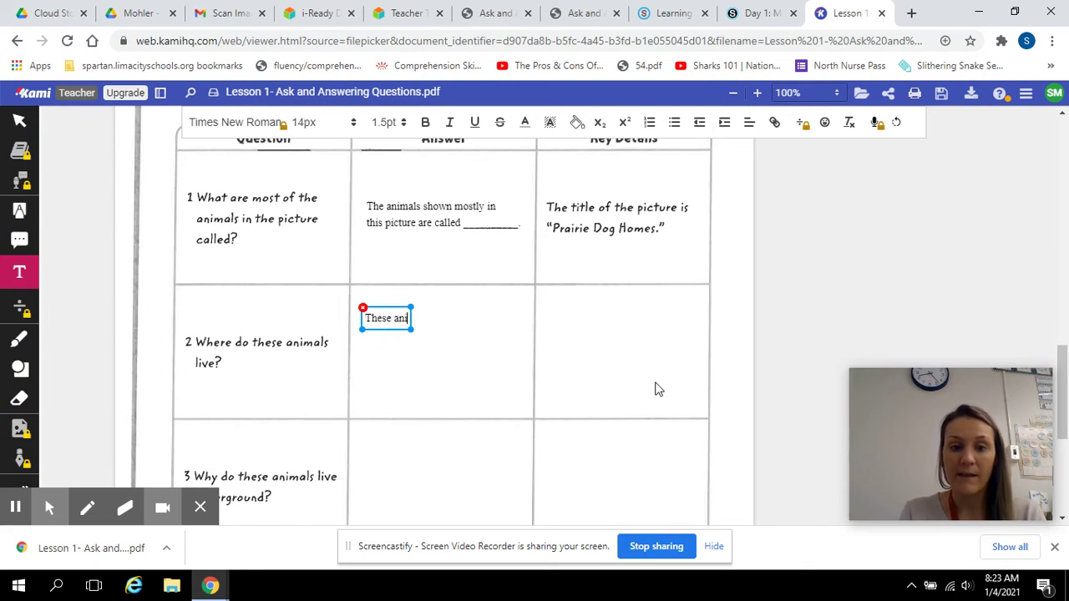
text(mals live unders)
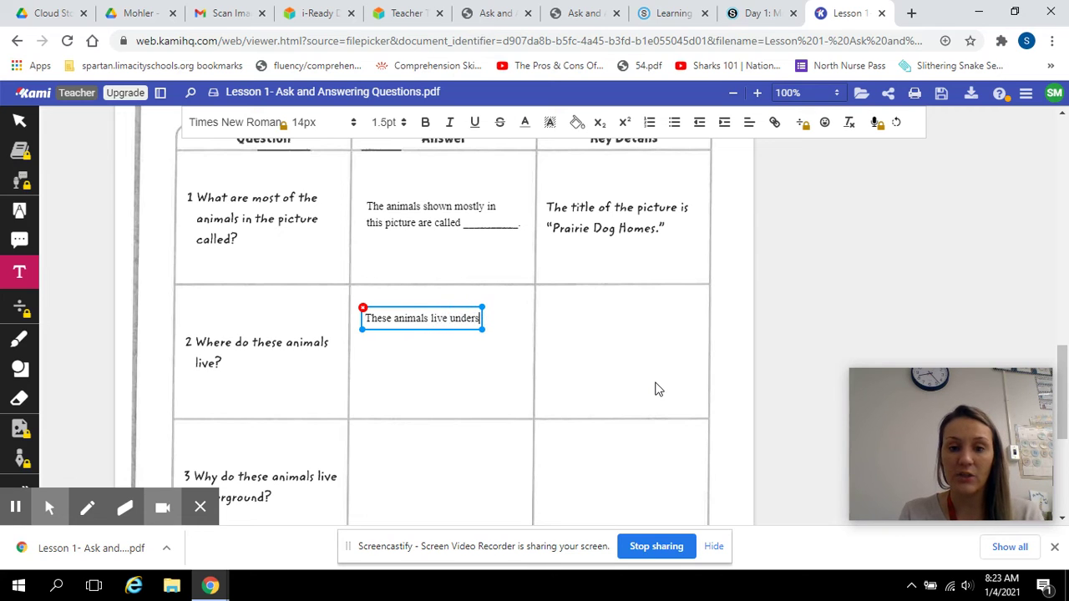
key(BackSpace)
text(ground.)
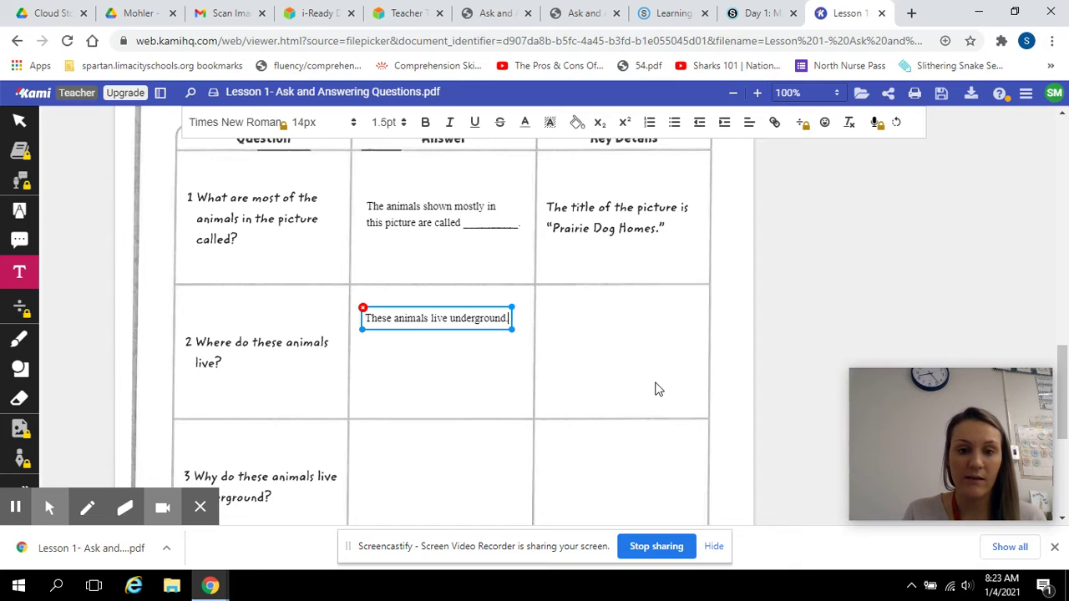
drag(461, 309, 461, 321)
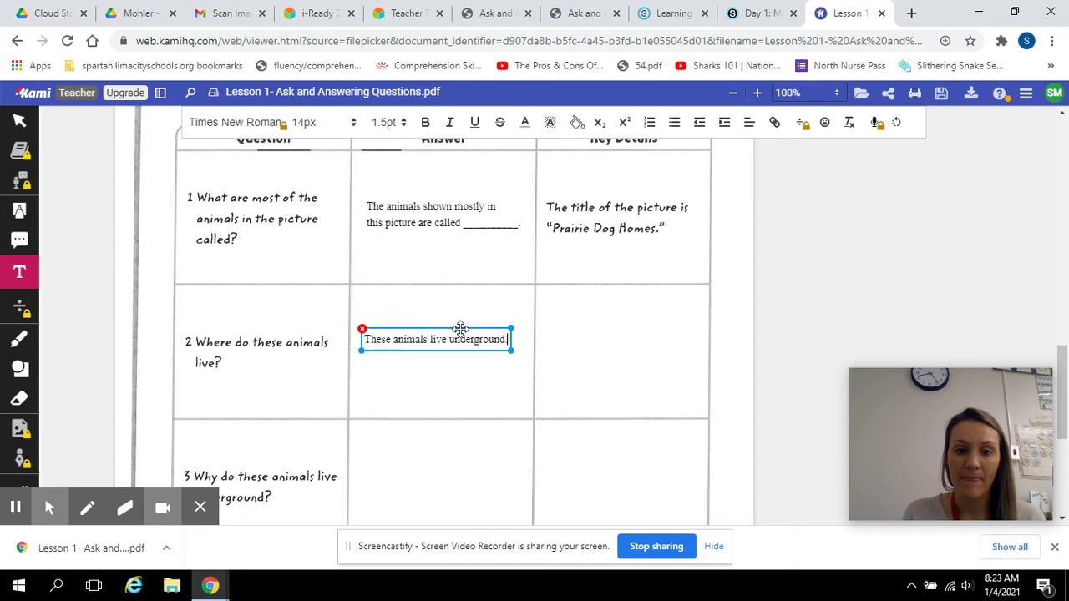
click(587, 326)
drag(1063, 390, 1065, 244)
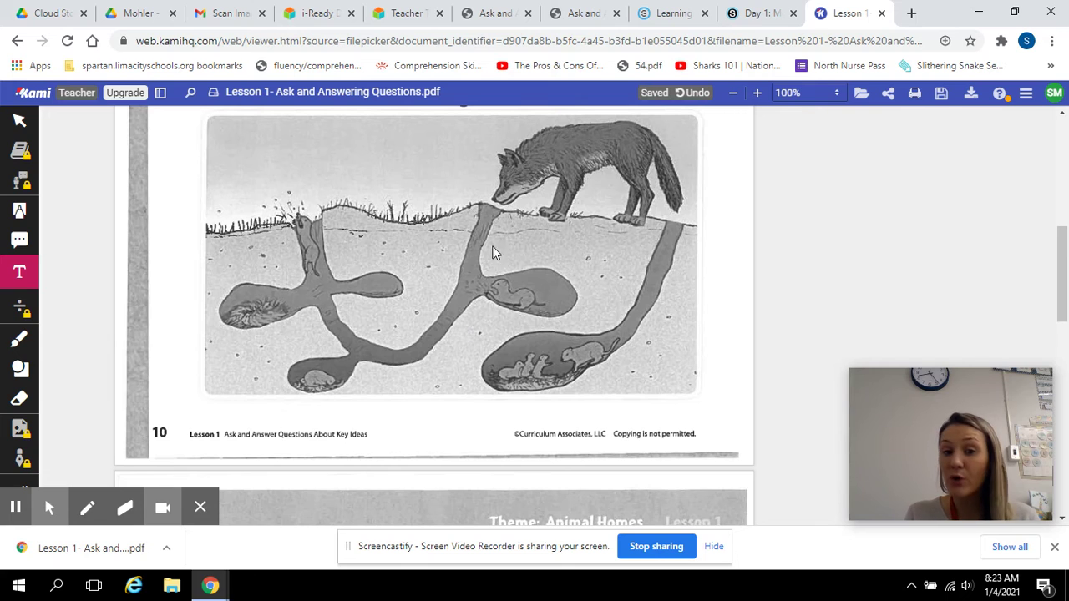
Start row 2's Key Details note with 'The picture shows nests built underground.'
scroll(1052, 289, down, 7)
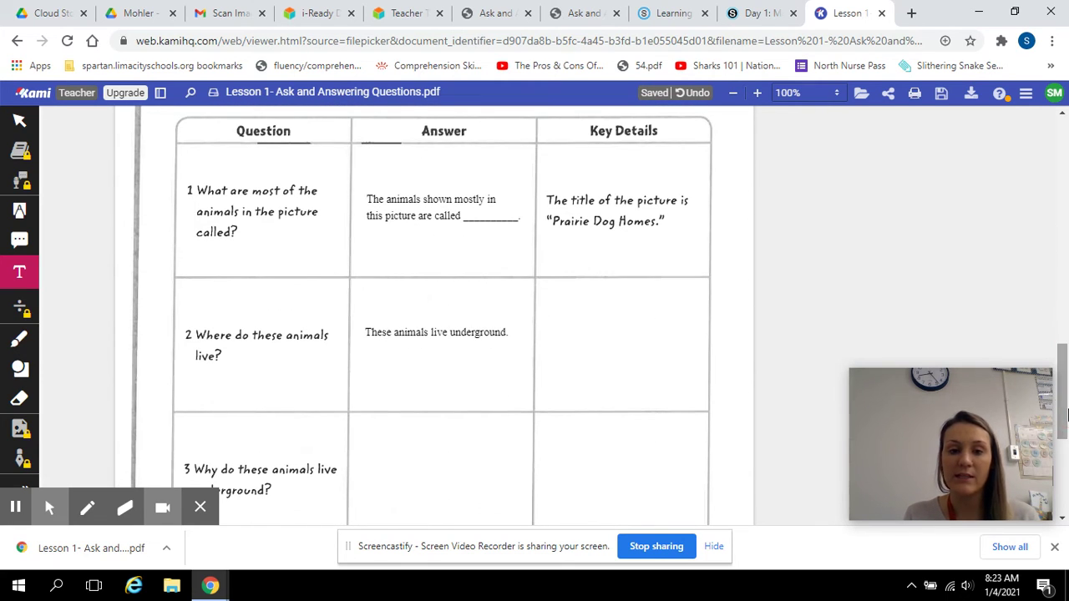
click(570, 312)
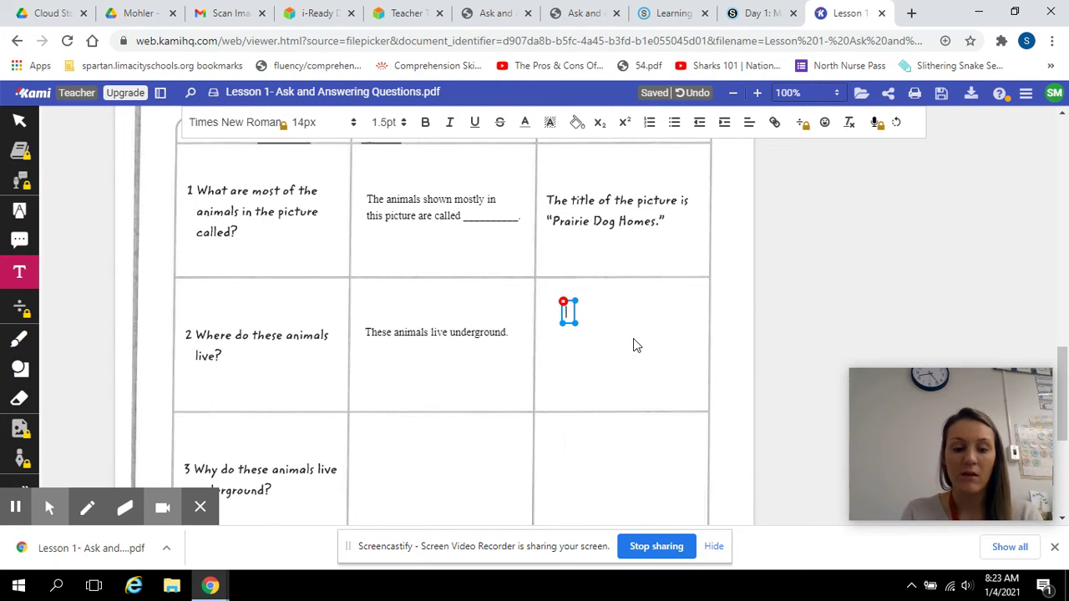
text(The pciture)
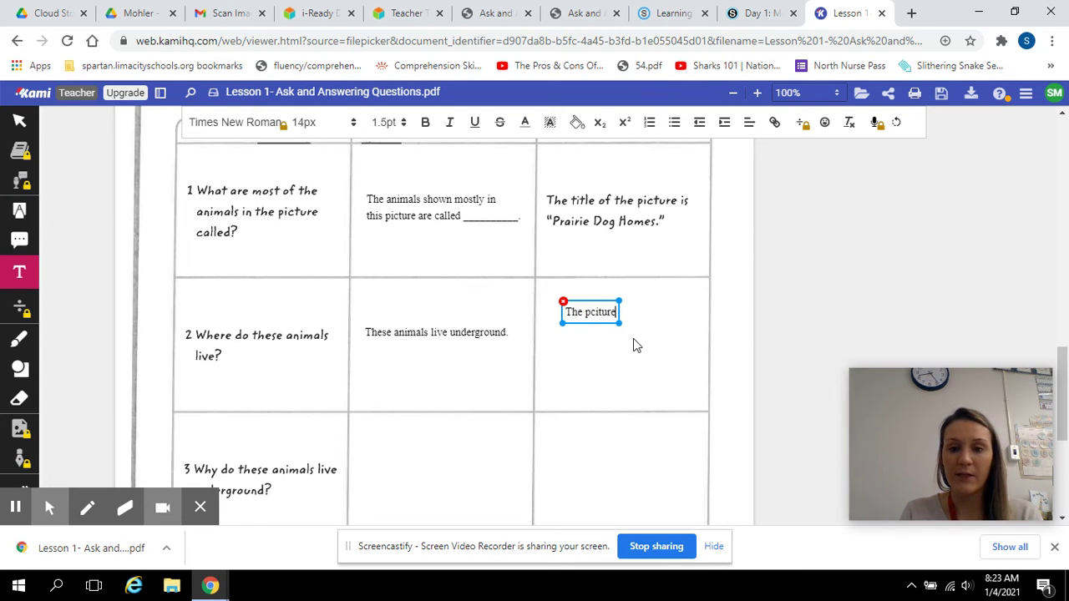
key(BackSpace)
key(BackSpace)
key(BackSpace)
key(BackSpace)
key(BackSpace)
key(BackSpace)
text(icture sho)
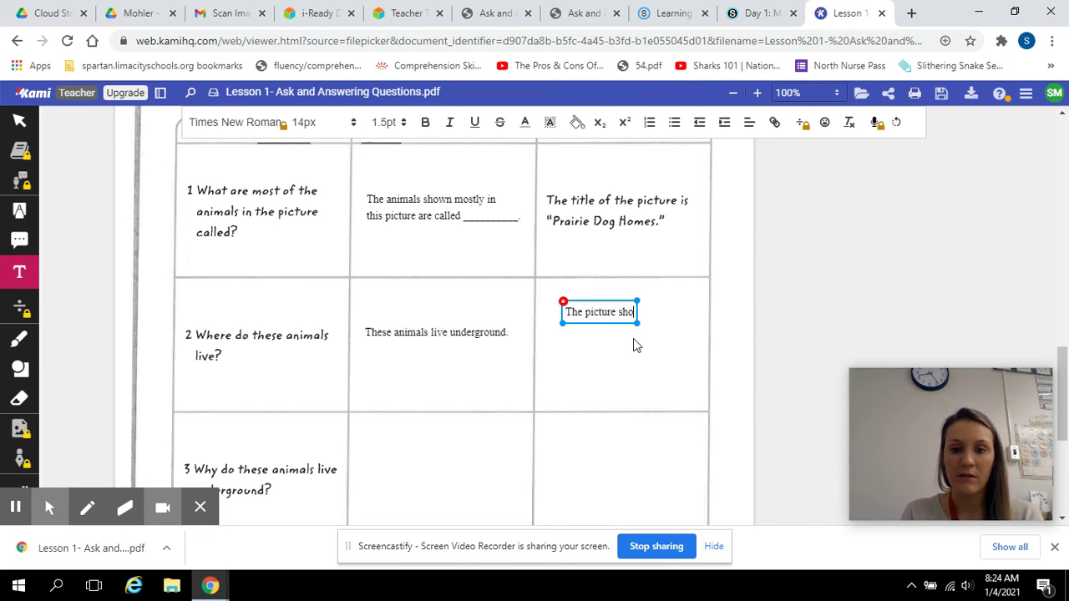
text(ws )
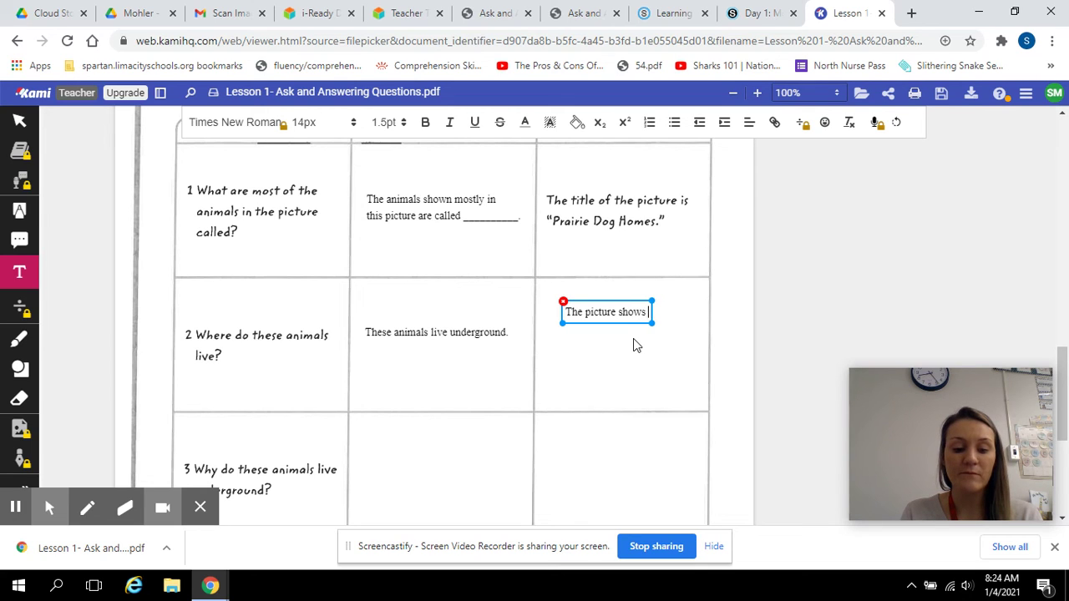
text(nests )
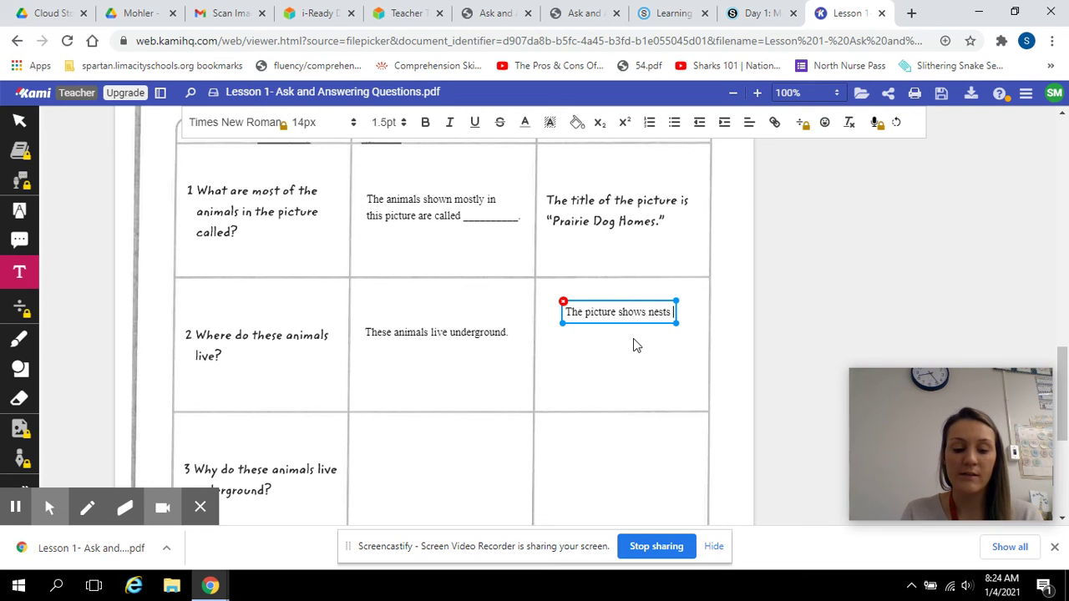
text(built und)
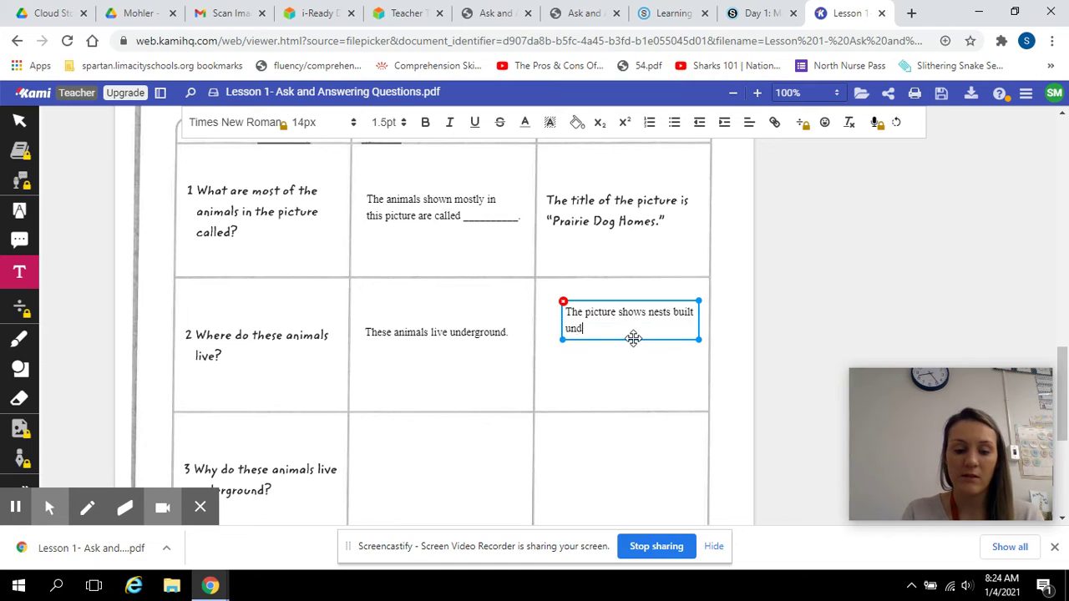
text(erground.)
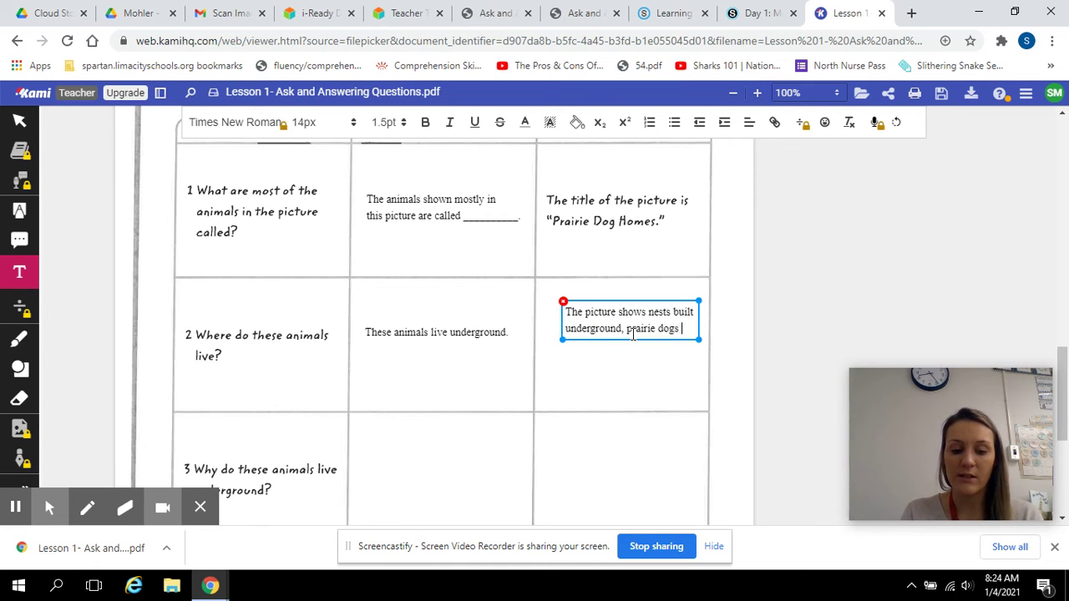
Add the prairie dogs digging tunnels and babies details on new lines, repositioning the note
text(prairie dogs digging)
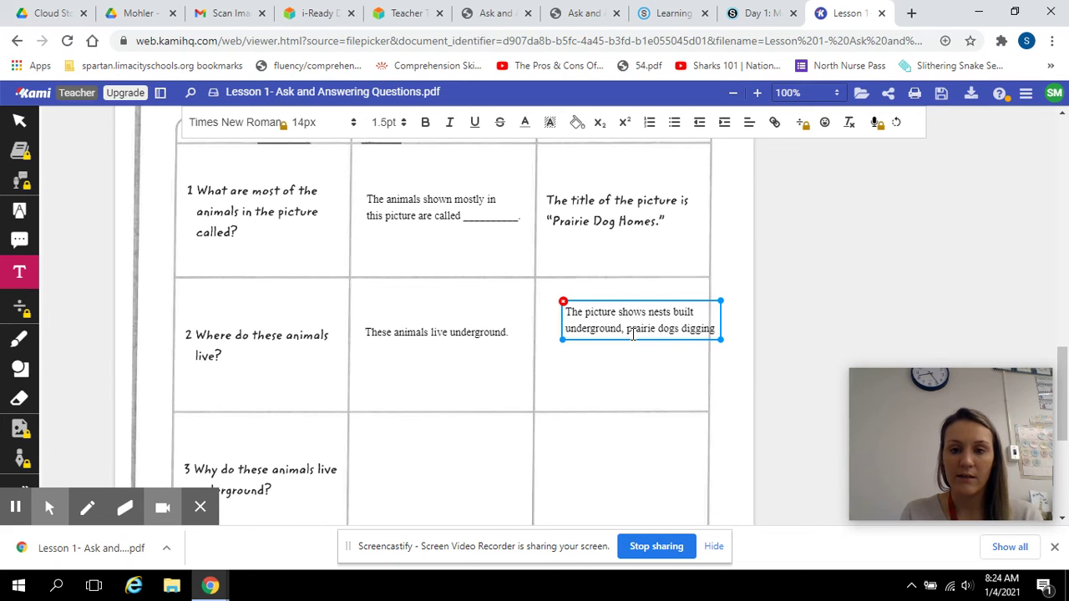
drag(675, 302, 654, 290)
key(Return)
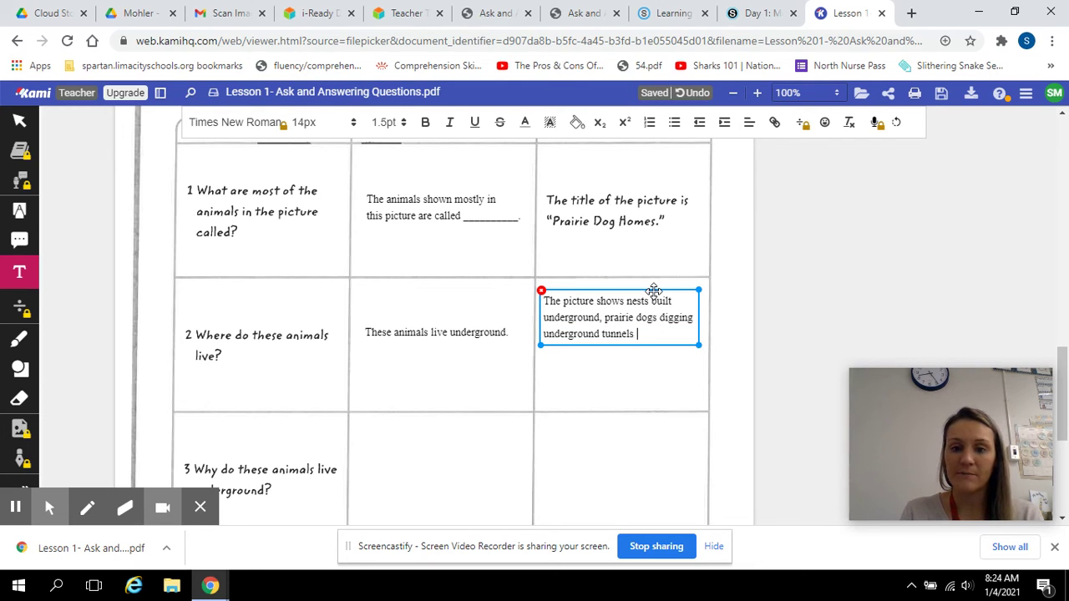
key(Return)
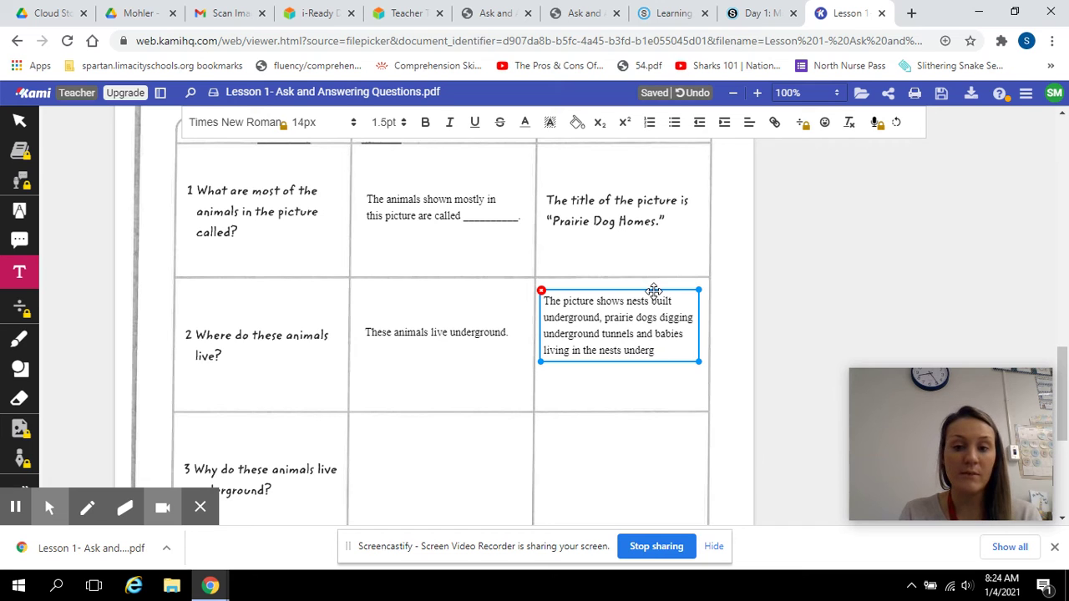
drag(653, 290, 651, 300)
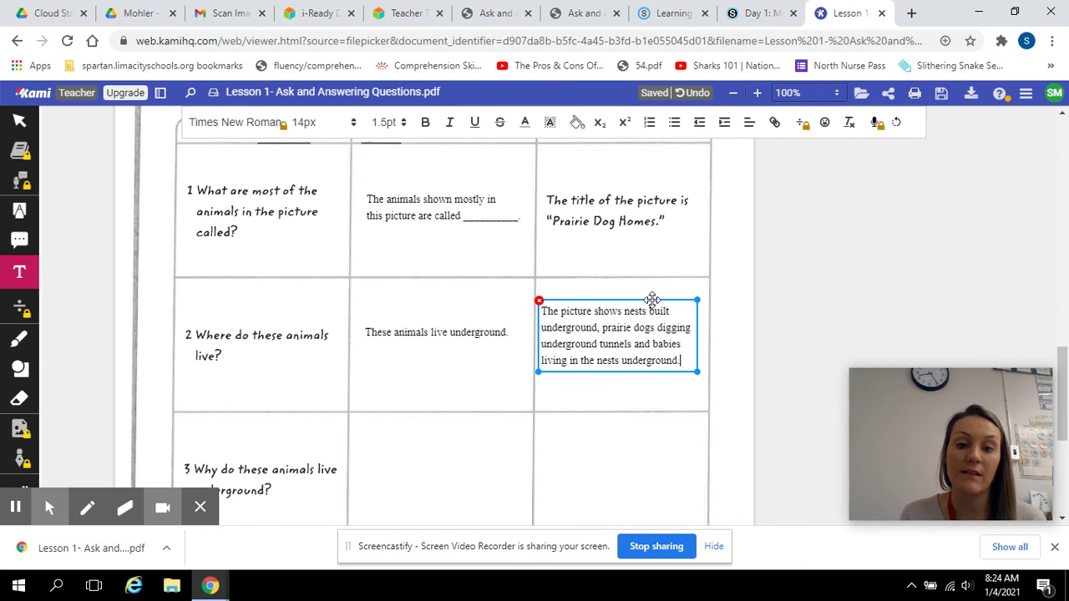
Scroll down to the Talk section, back to the opening page, and dismiss the time-limit warning
click(430, 440)
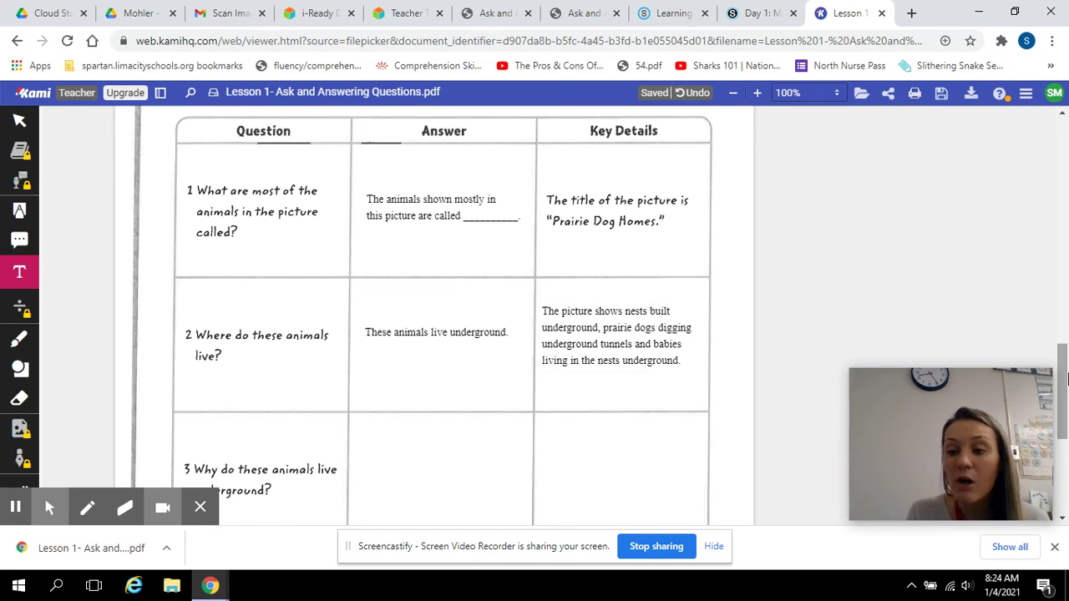
drag(1064, 380, 1067, 405)
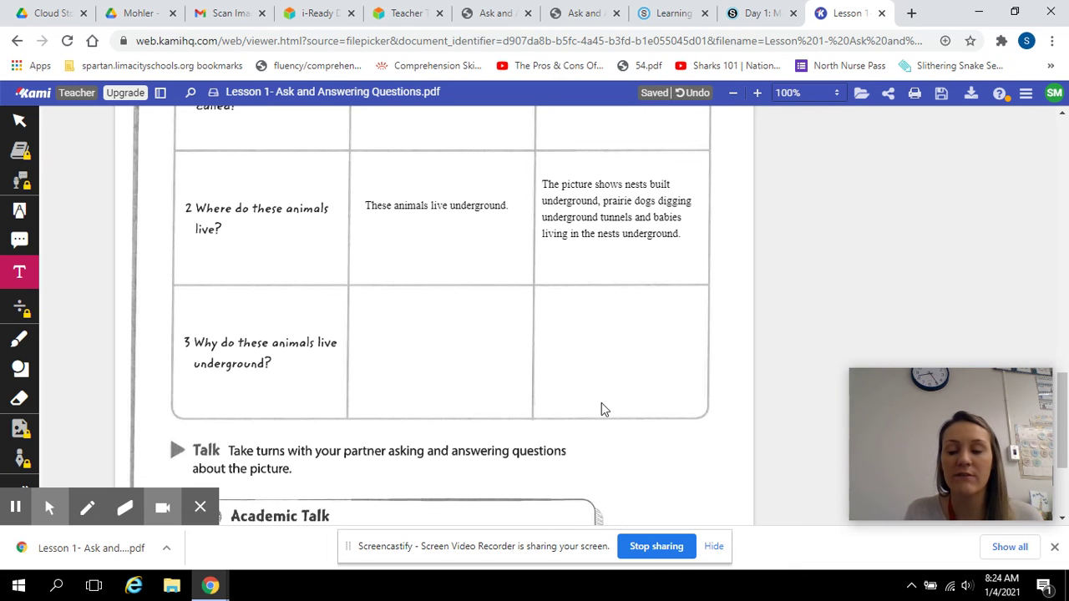
mouse_move(1064, 411)
mouse_down()
mouse_move(1067, 330)
mouse_move(1067, 411)
mouse_up()
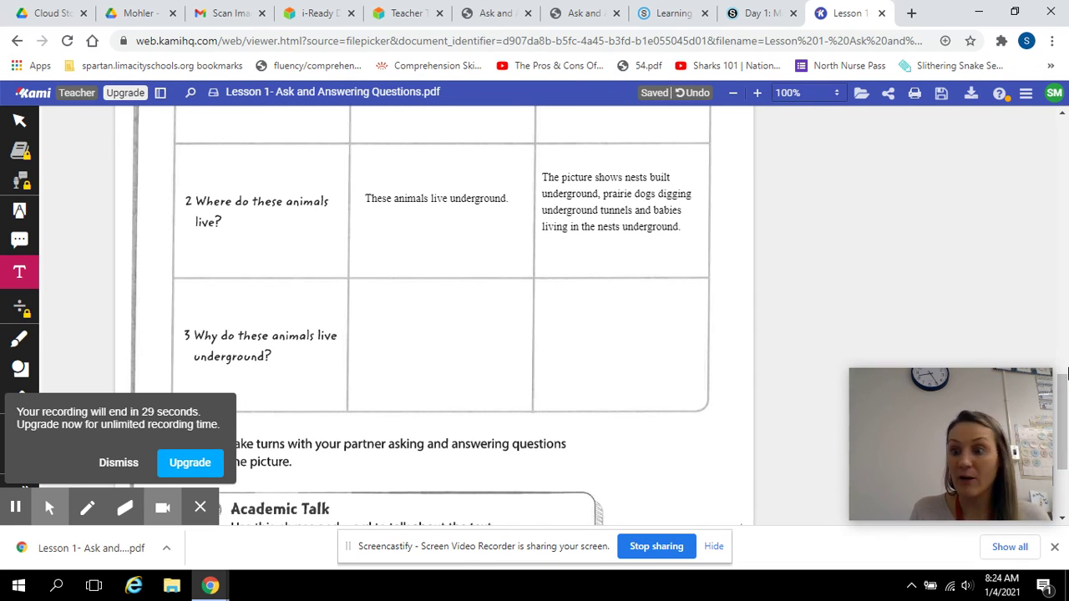
drag(1066, 375, 1067, 451)
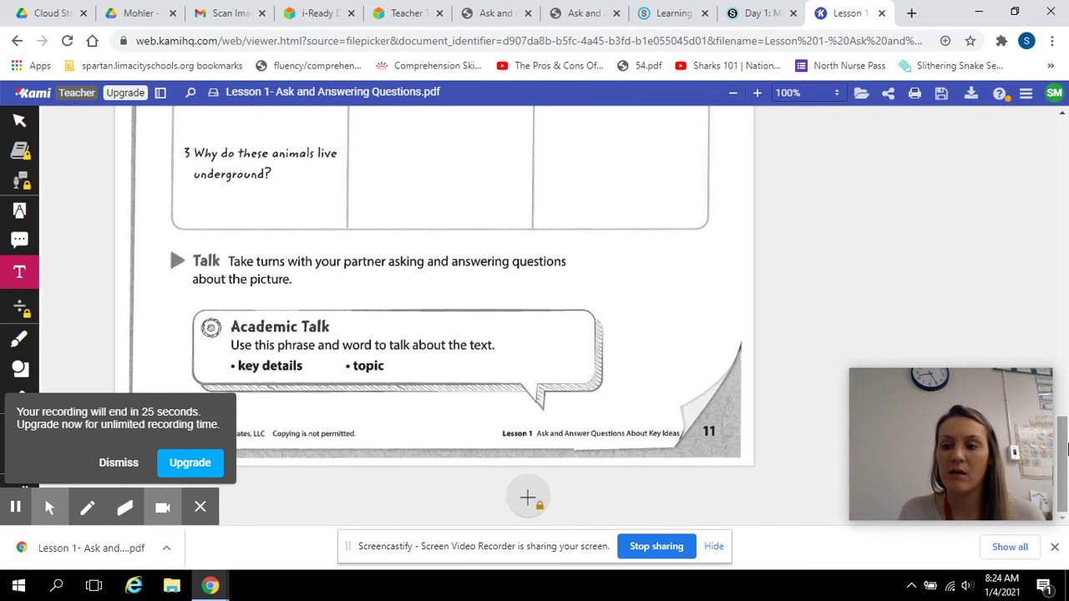
drag(1067, 451, 1067, 135)
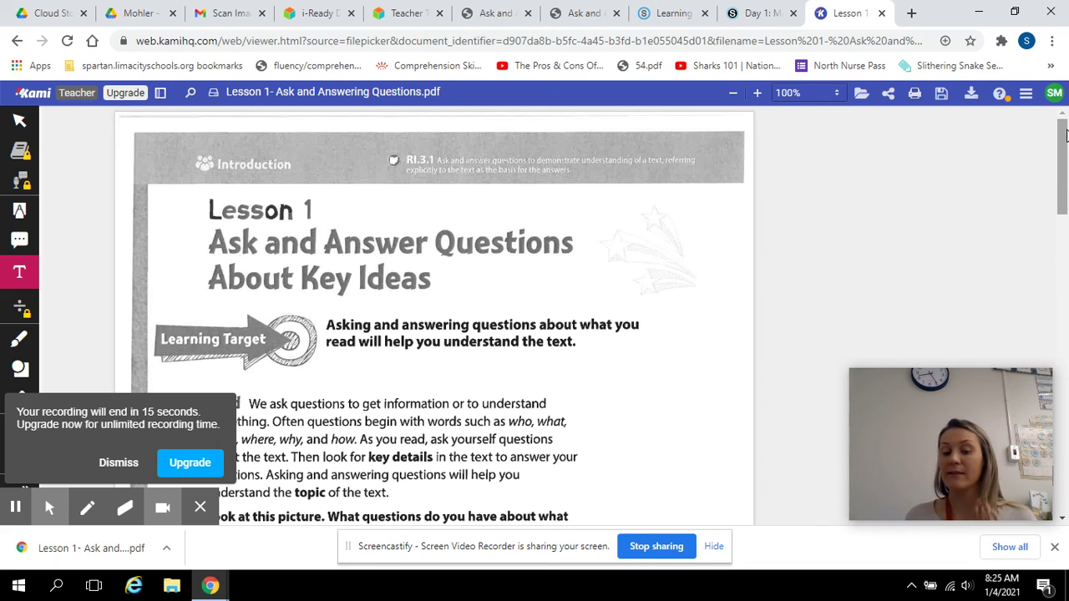
click(115, 468)
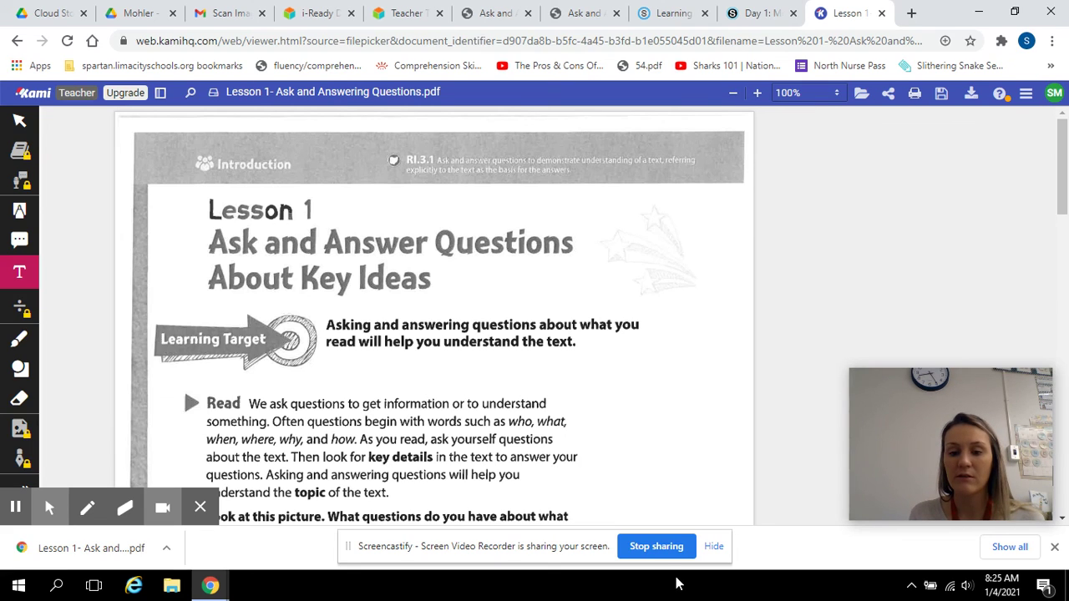